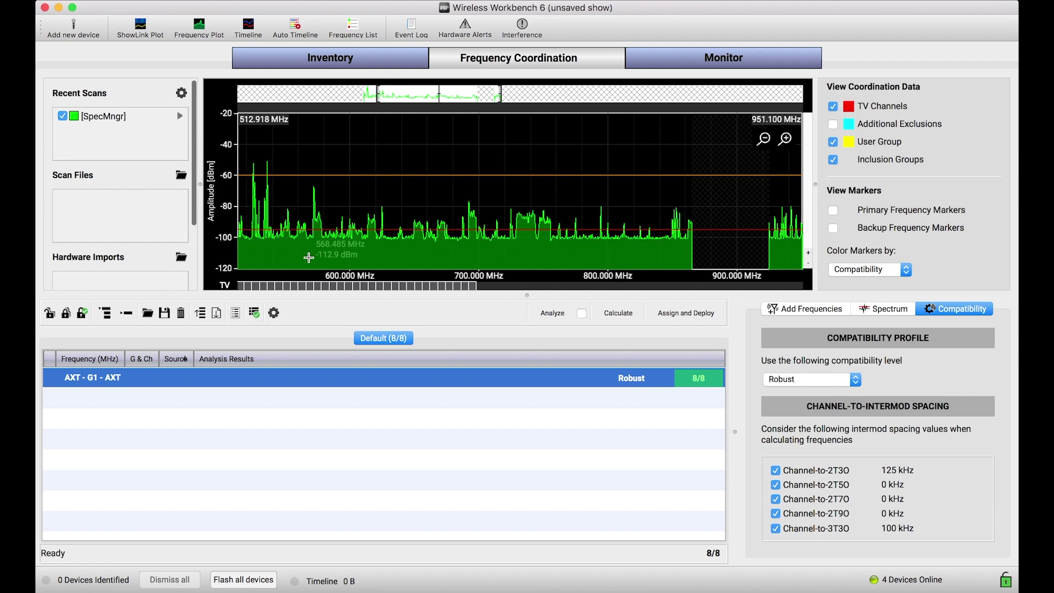
Step: Zoom and pan the spectrum slightly lower in frequency, then uncheck the [SpecMngr] recent scan
scroll(309, 257, "up", 2)
left_click_drag(308, 257, 379, 250)
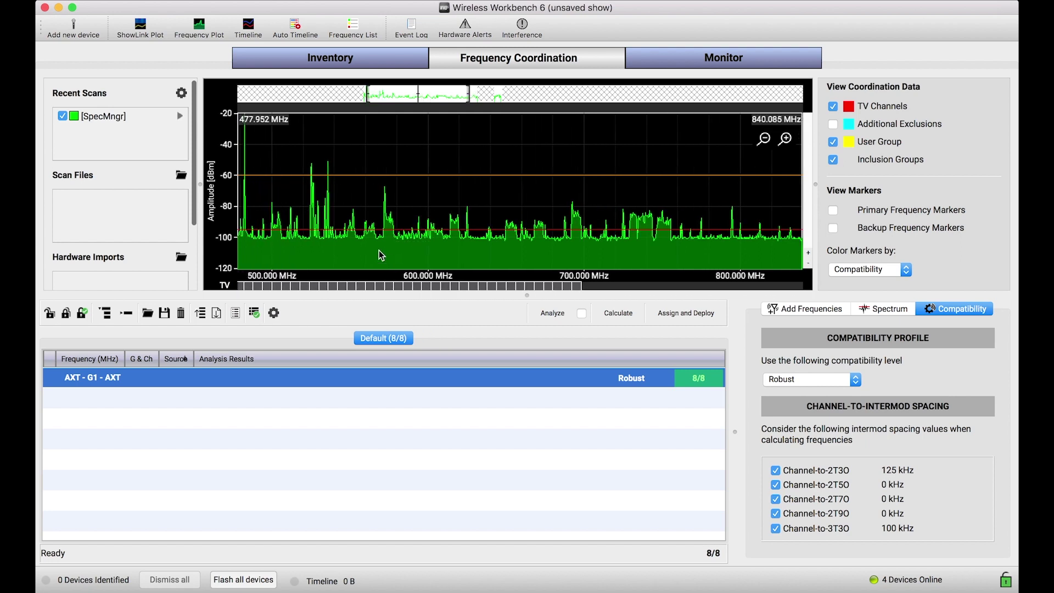
scroll(436, 206, "down", 2)
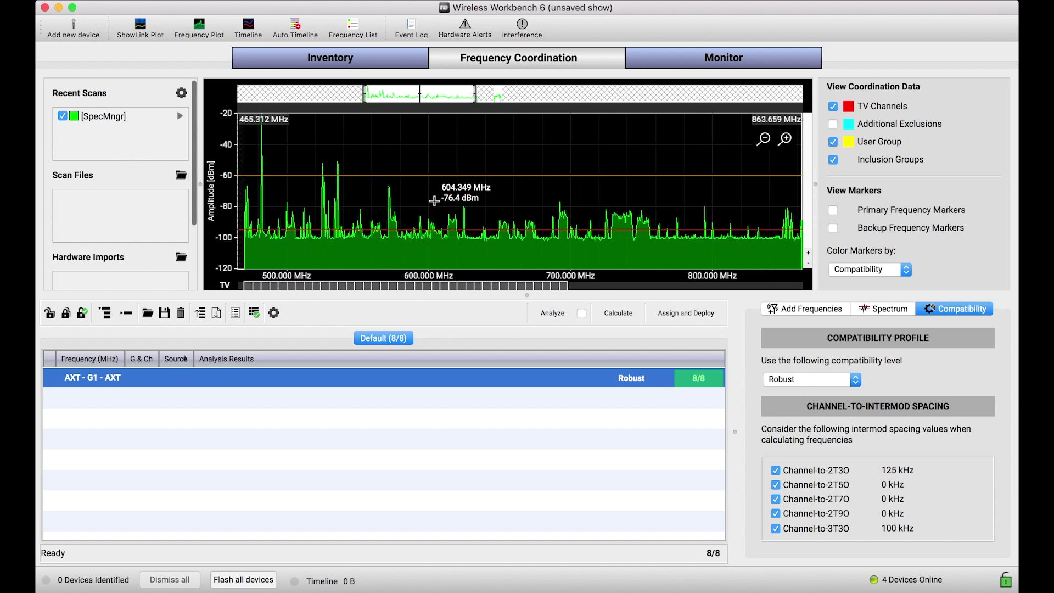
mouse_move(472, 245)
left_mouse_down()
mouse_move(437, 246)
mouse_move(482, 252)
left_mouse_up()
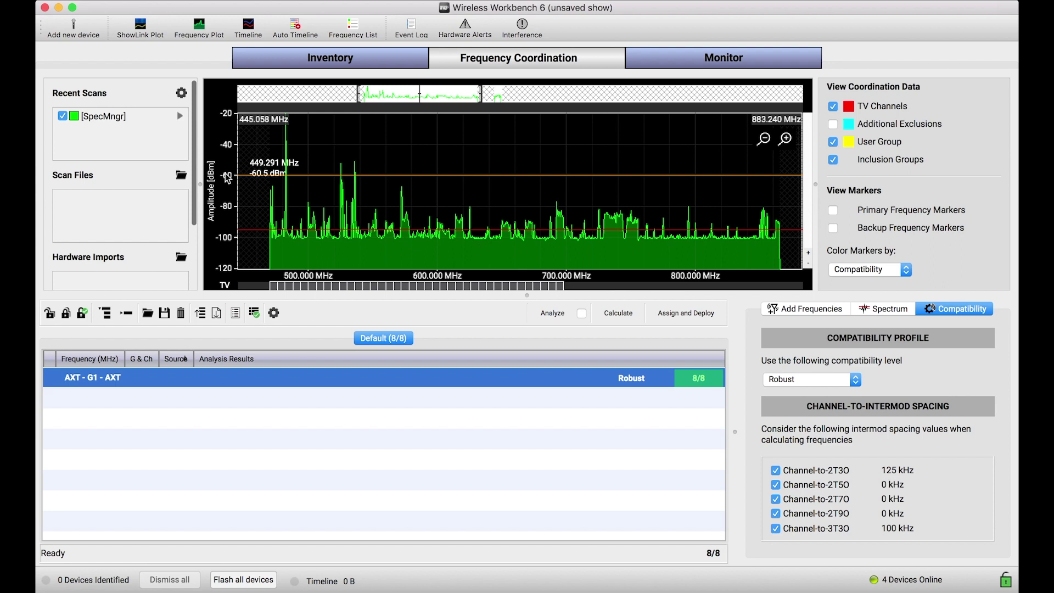
left_click(62, 117)
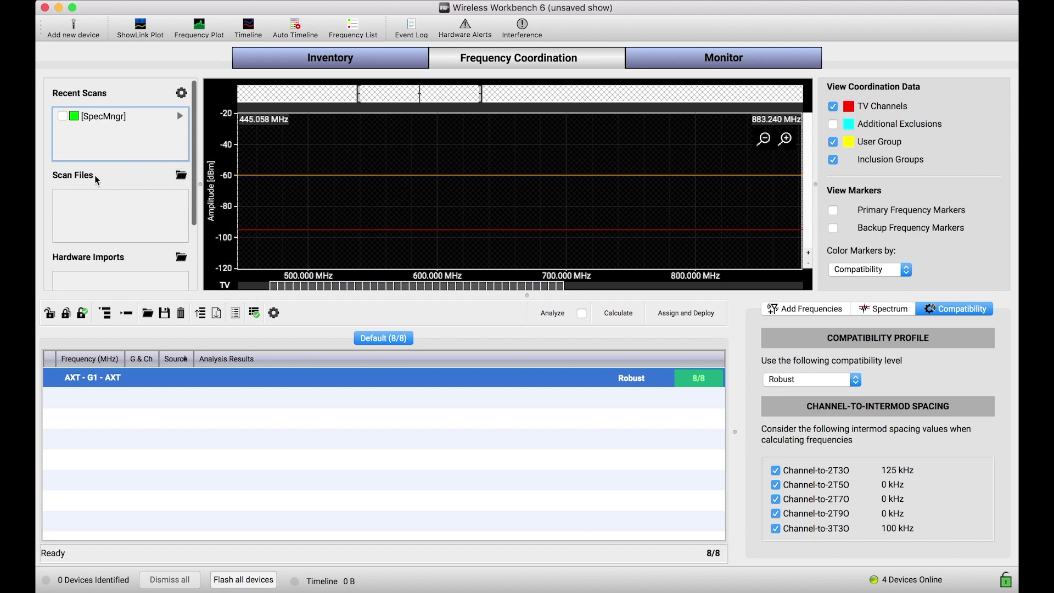
left_click(183, 179)
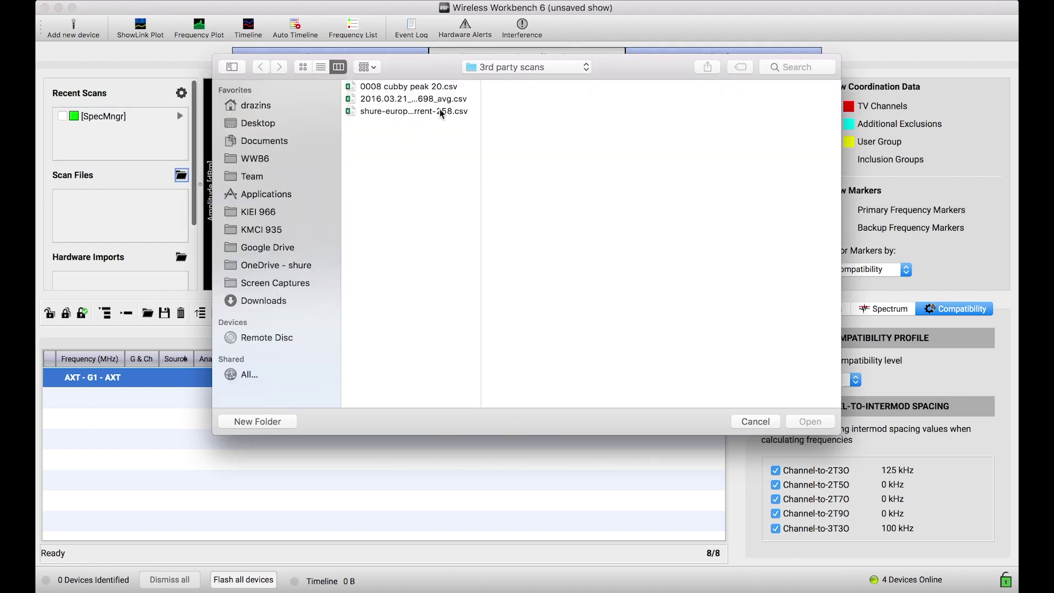
Step: Step through the CSV scans, comparing previews, ending on the 2016.03.21 average scan file
left_click(444, 87)
key("Down")
key("Down")
key("Up")
key("Up")
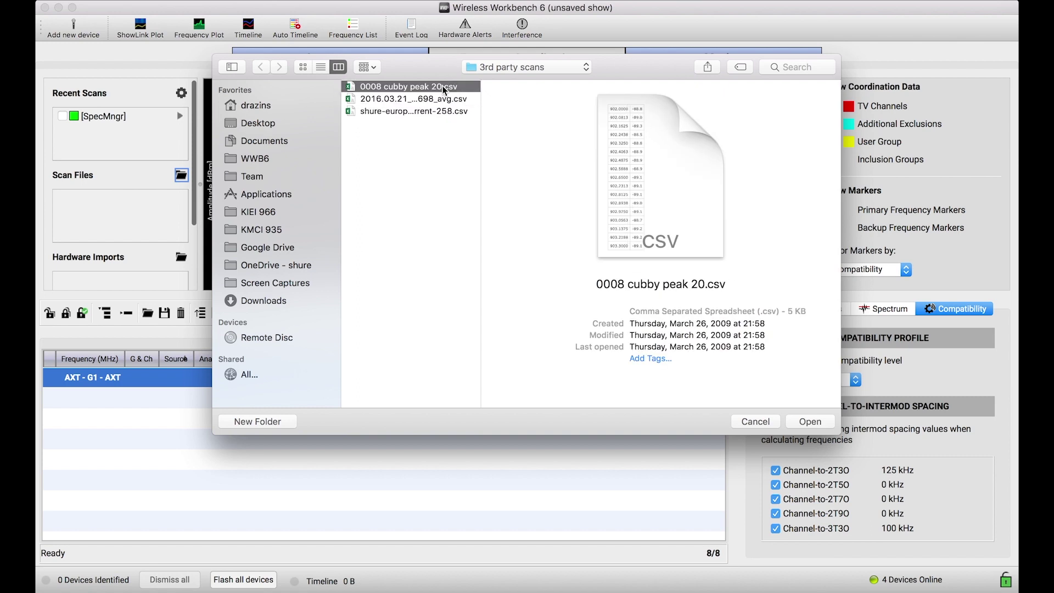
key("Down")
key("Up")
key("Down")
key("Down")
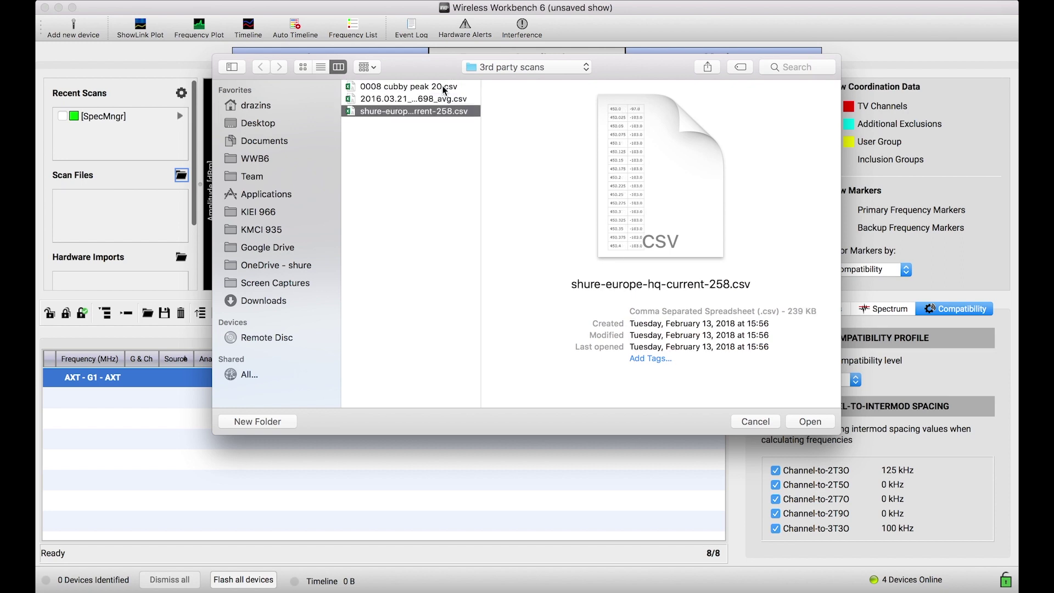
key("Up")
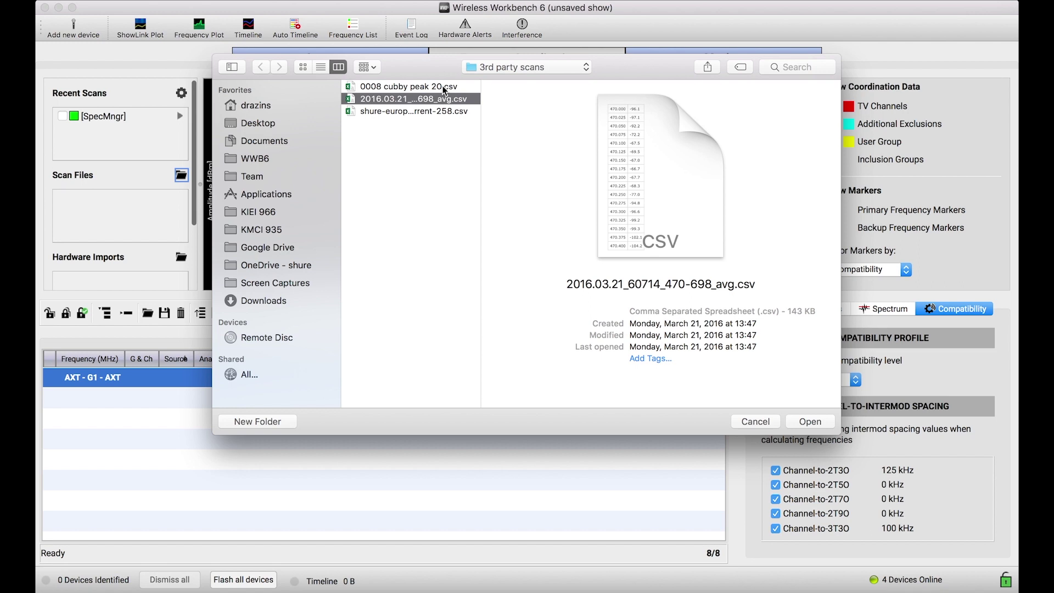
Step: Inspect the full scan CSV contents in Quick Look, then close it and reselect 0008 cubby peak 20.csv
key("space")
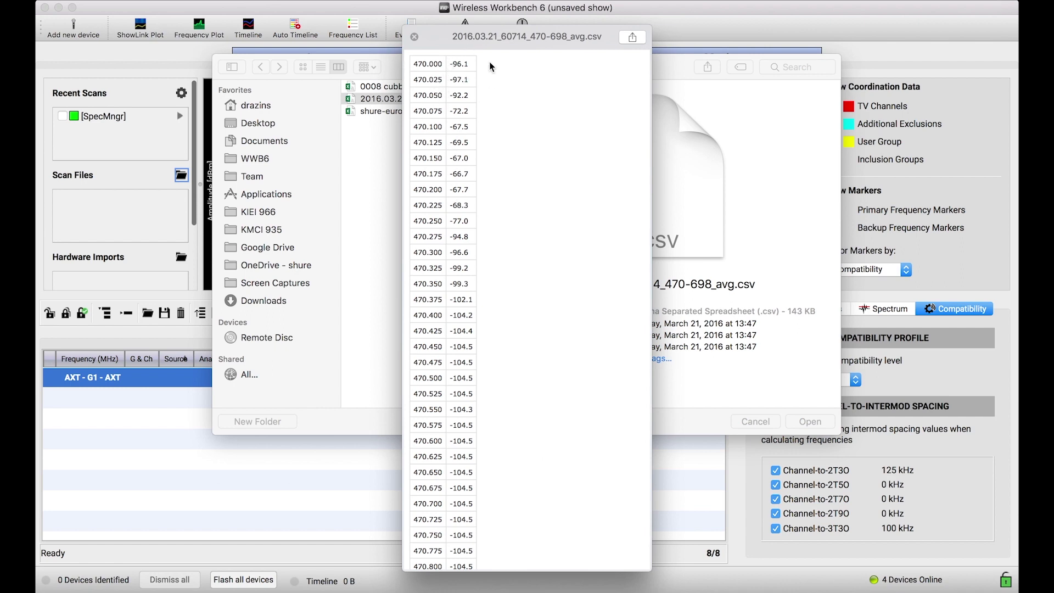
scroll(453, 277, "down", 5)
scroll(453, 279, "up", 6)
key("space")
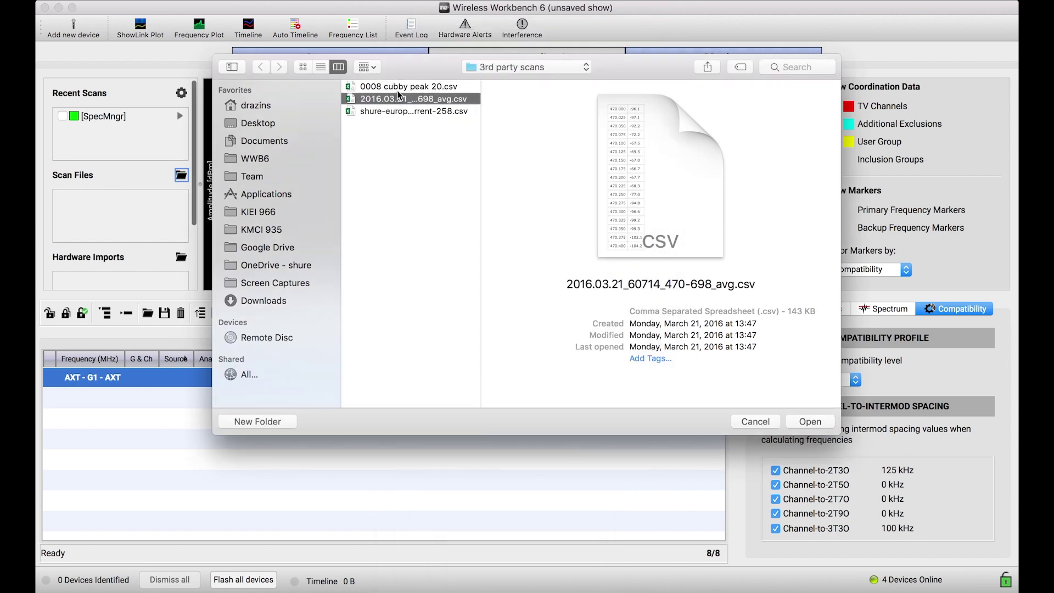
left_click(398, 90)
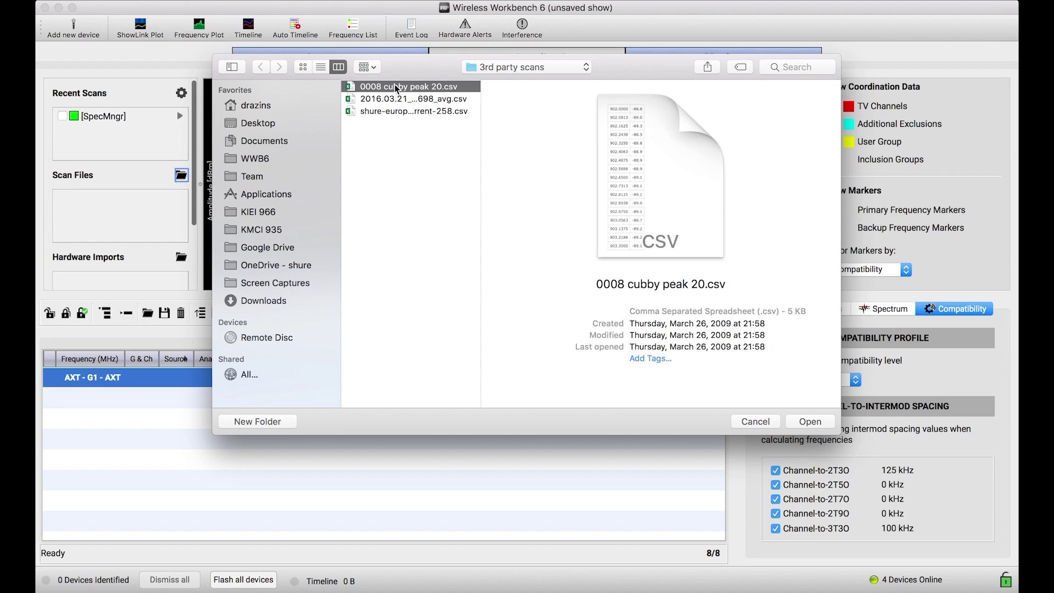
Step: Load 2016.03.21_60714_470-698_avg.csv onto the plot and toggle Additional Exclusions on and off
double_click(397, 90)
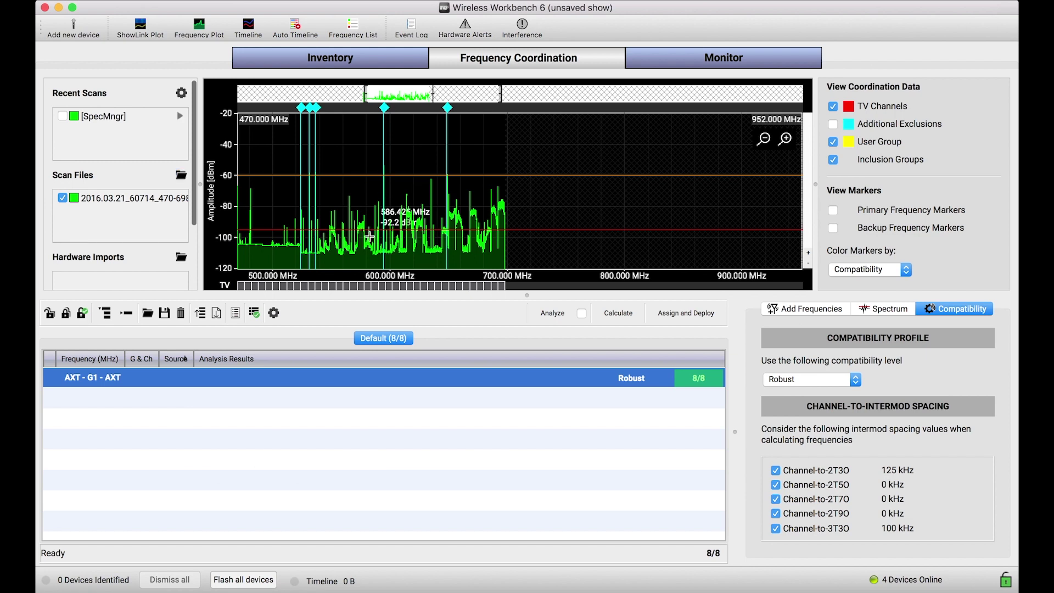
scroll(398, 241, "up", 5)
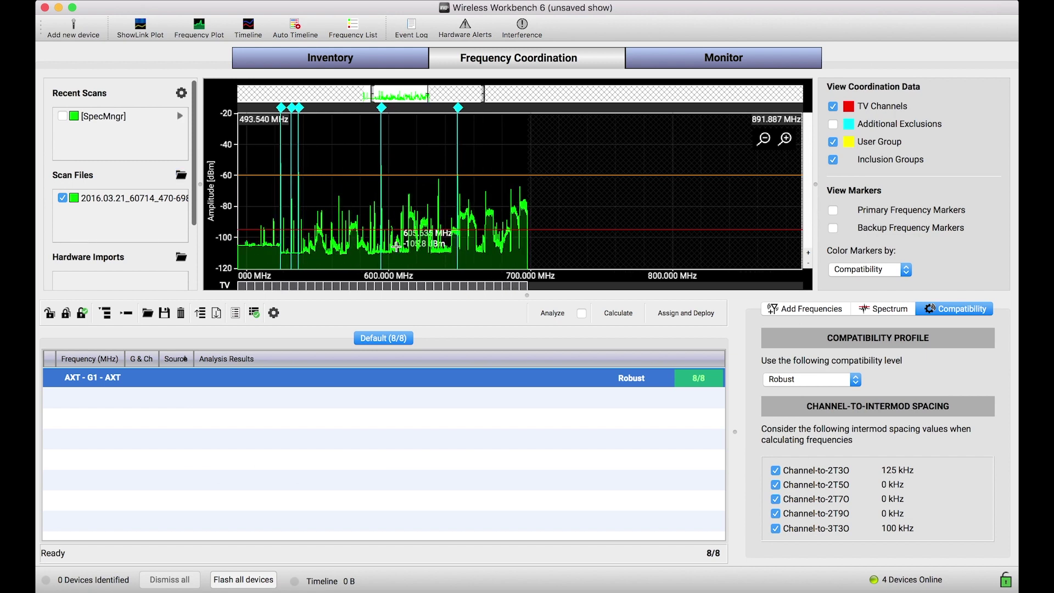
scroll(397, 242, "left", 5)
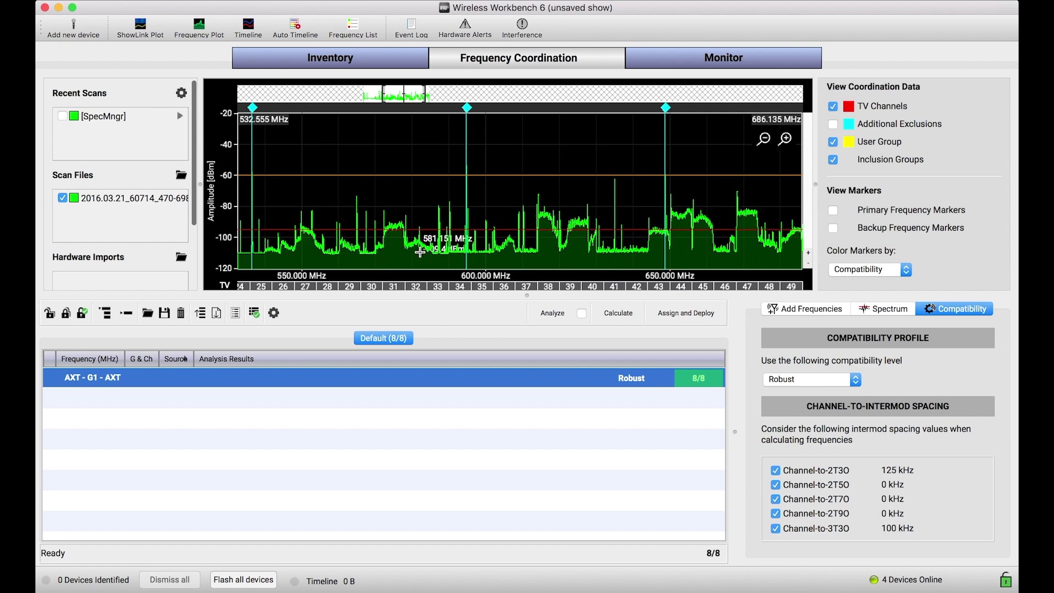
left_click(833, 125)
left_click(832, 124)
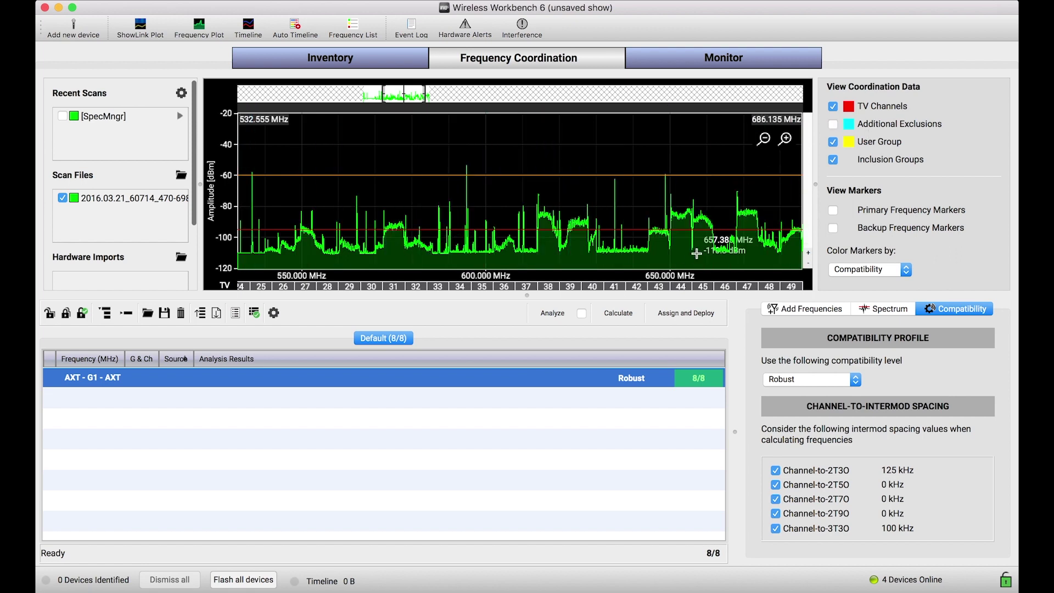
scroll(680, 253, "right", 1)
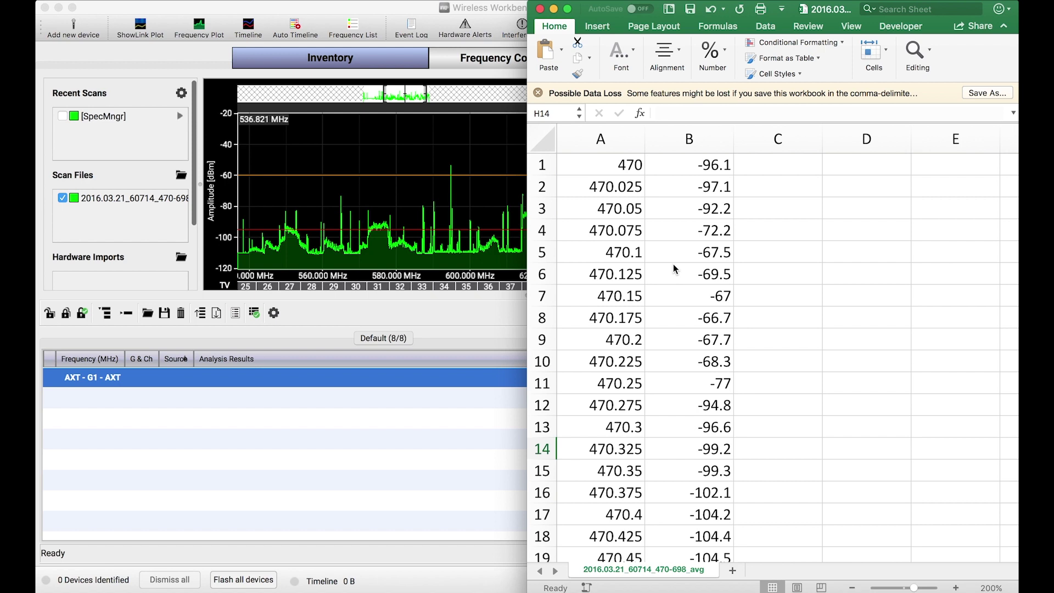
Step: Review the scan data in Excel, selecting frequency column A and amplitude column B
scroll(673, 264, "right", 1)
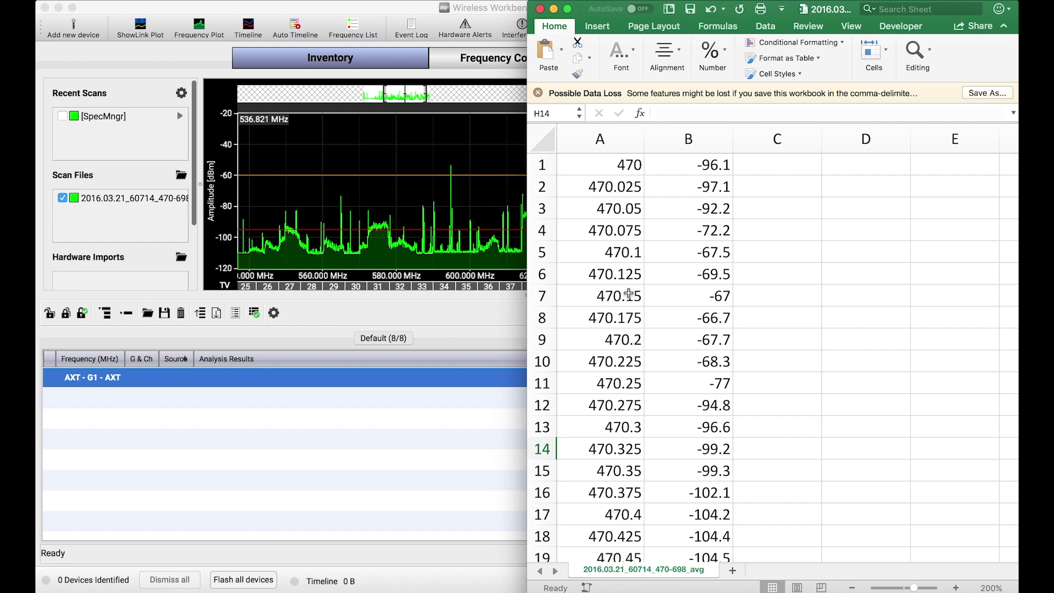
scroll(729, 294, "left", 1)
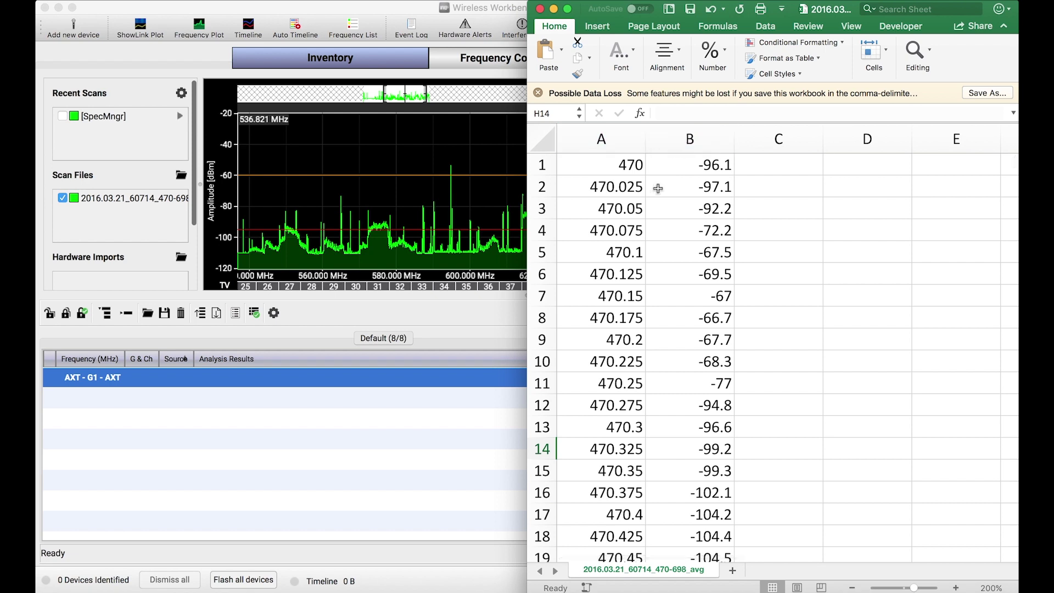
left_click(604, 165)
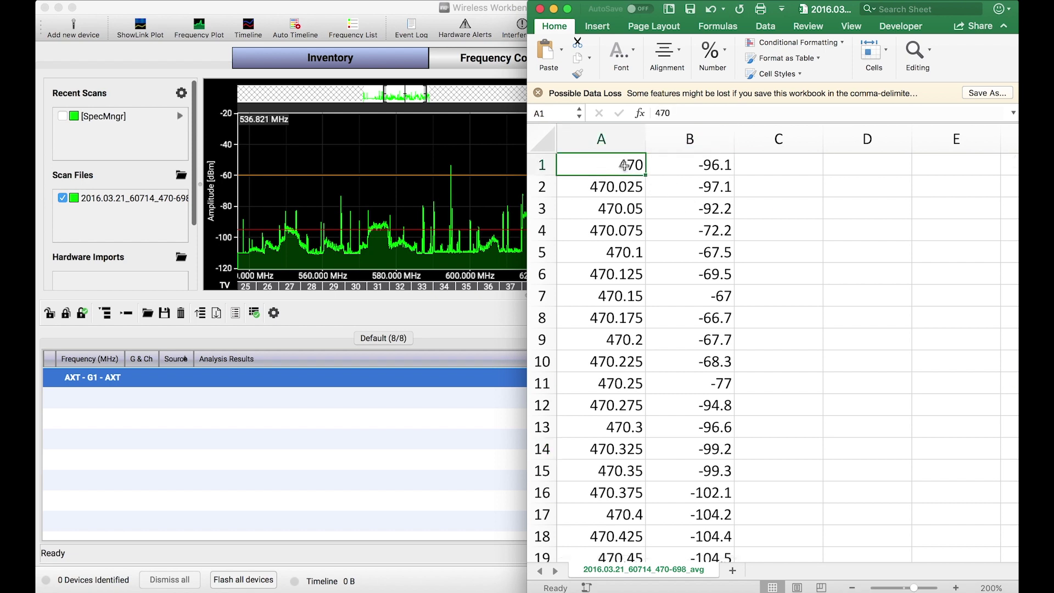
left_click(611, 142)
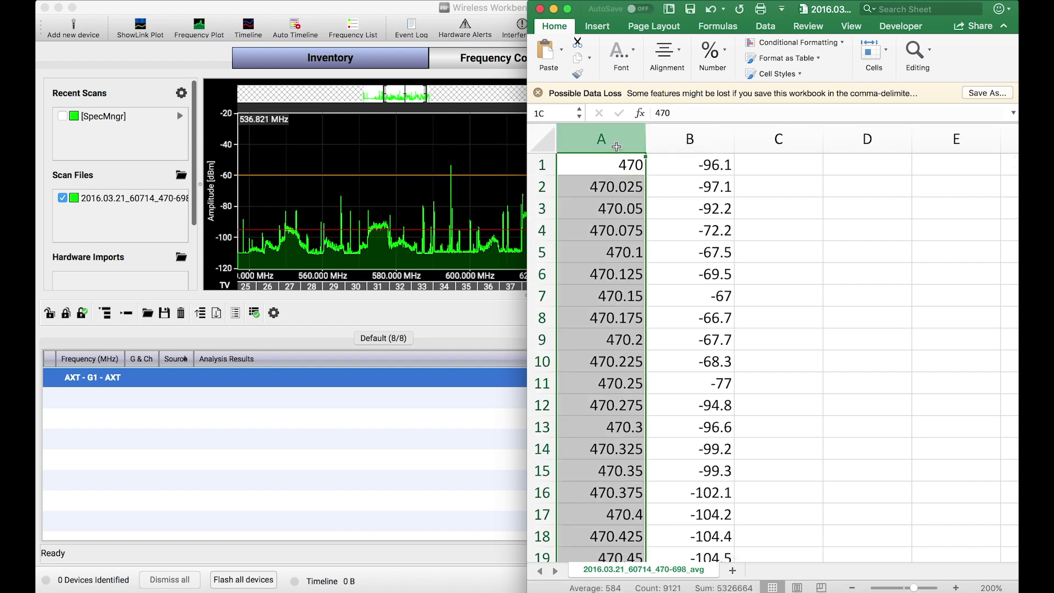
left_click(695, 140)
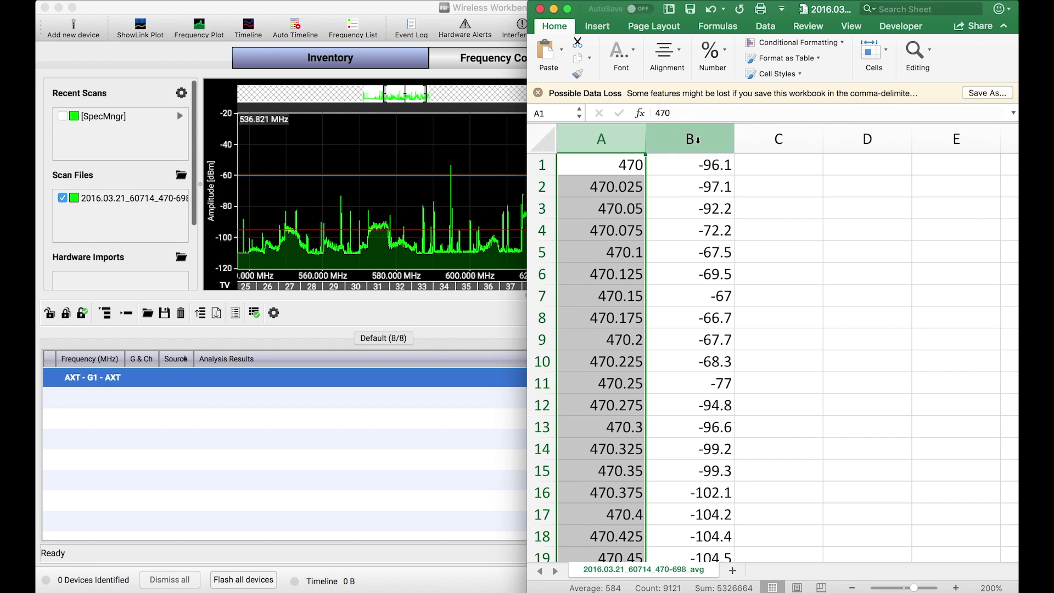
left_click(604, 140)
Step: Check the frequency and amplitude values in rows 1–3, then start Save As for the workbook
left_click(684, 164)
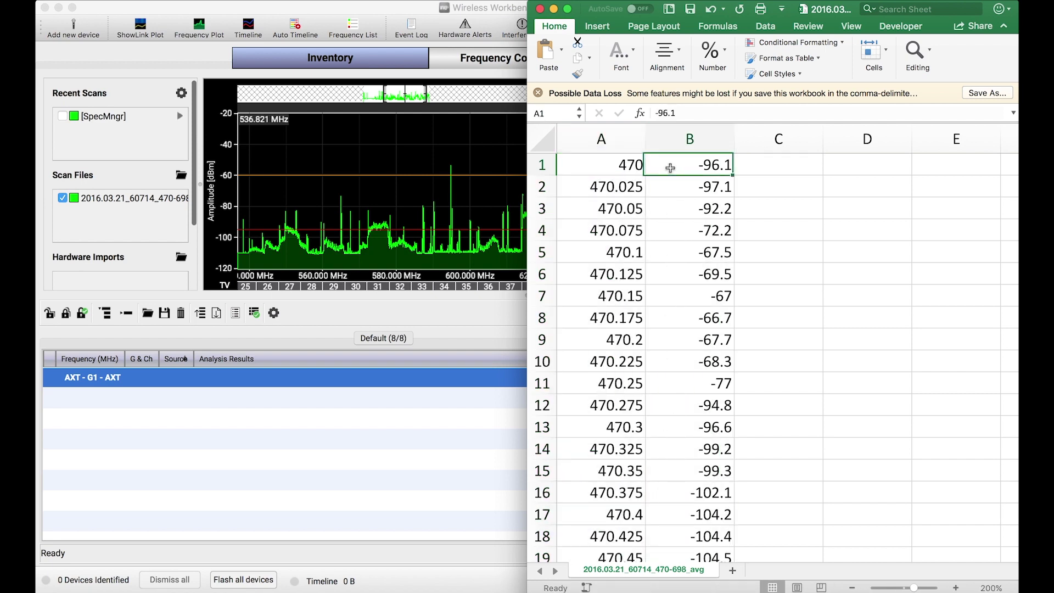
left_click(601, 187)
left_click(687, 190)
left_click(628, 209)
left_click(676, 209)
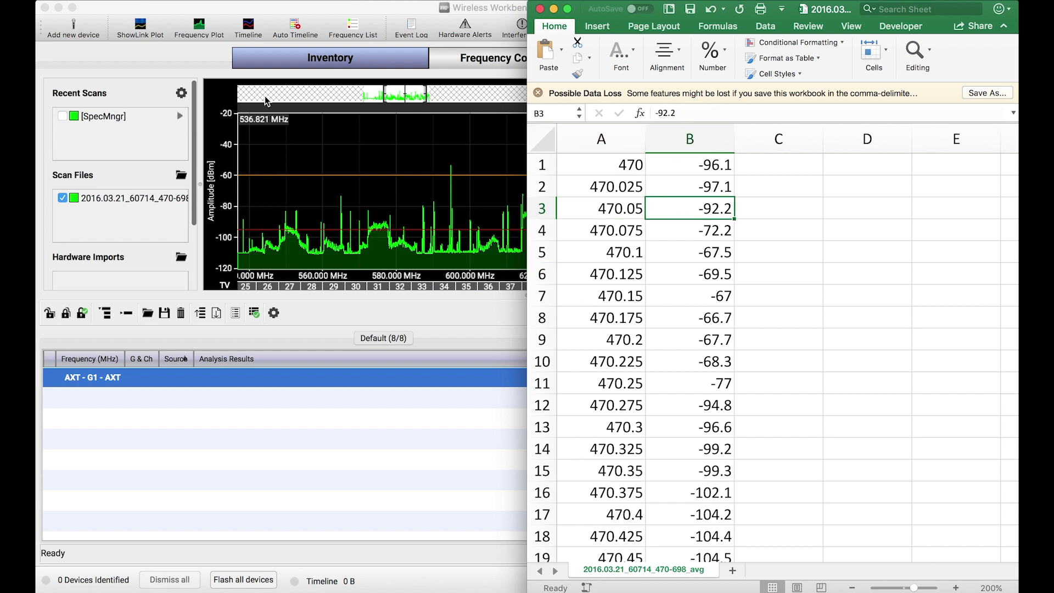
left_click(118, 1)
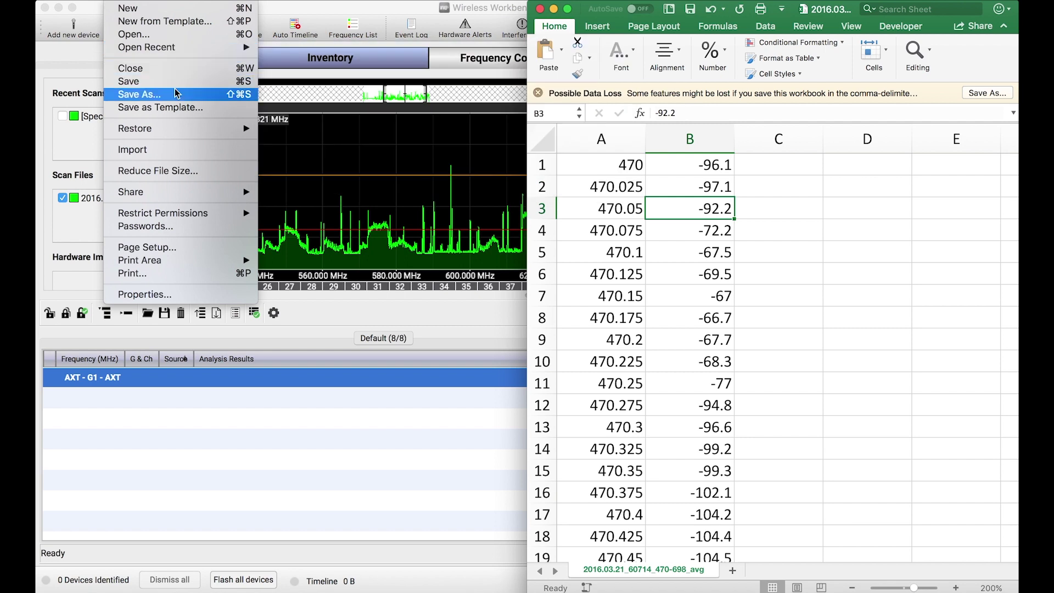
left_click(447, 203)
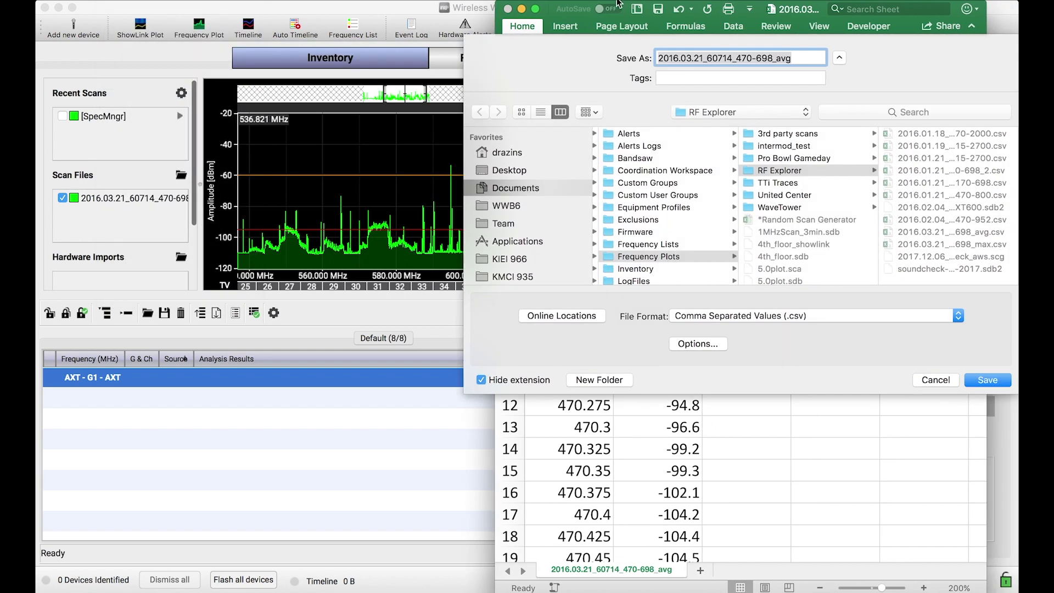
left_click_drag(625, 7, 497, 7)
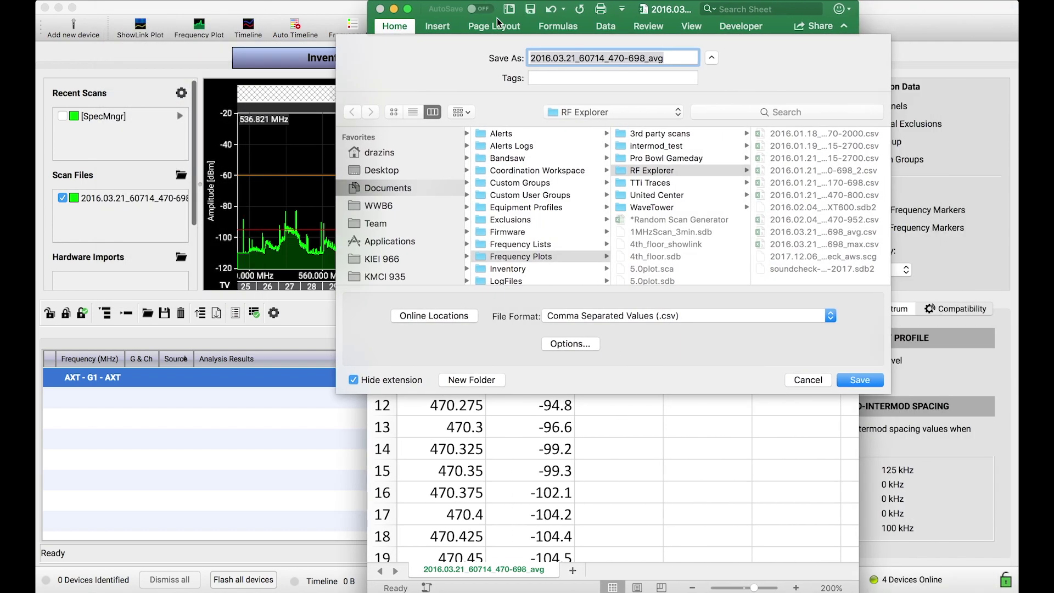
left_click(601, 323)
left_click(515, 329)
left_click(806, 380)
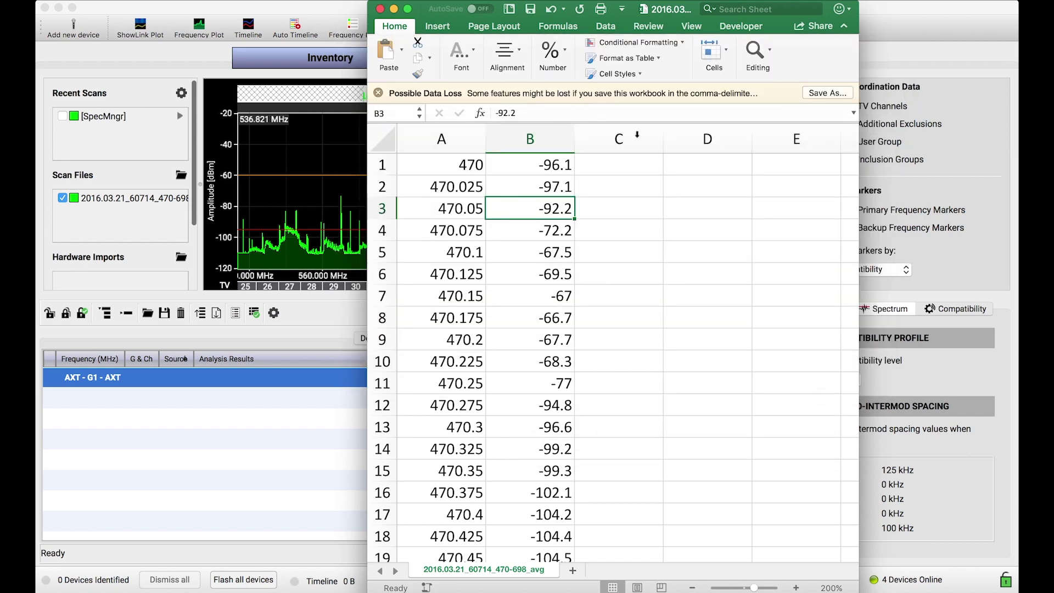
left_click_drag(671, 15, 828, 16)
left_click(761, 241)
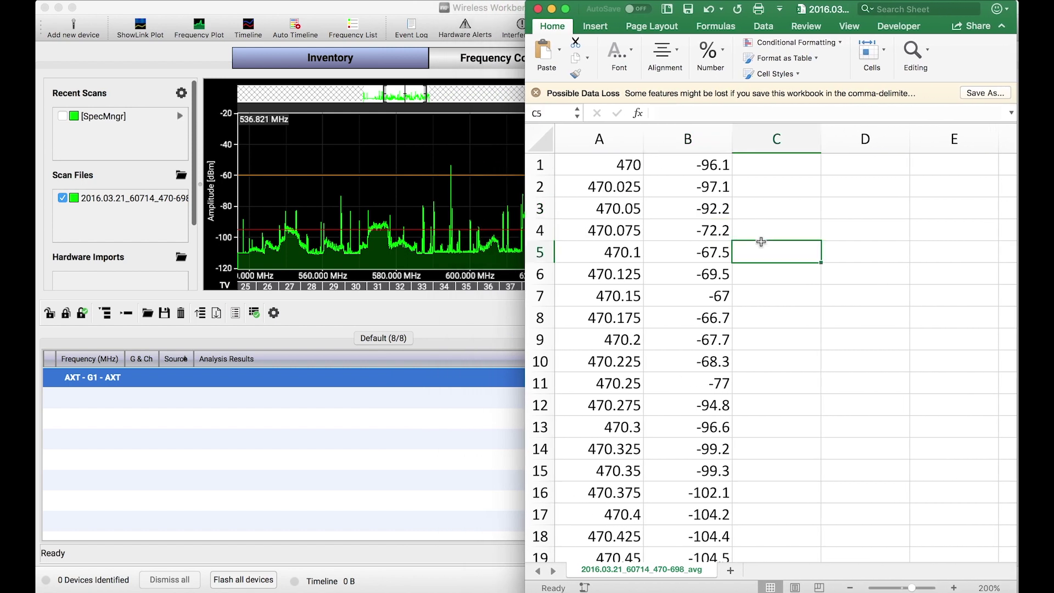
left_click(577, 169)
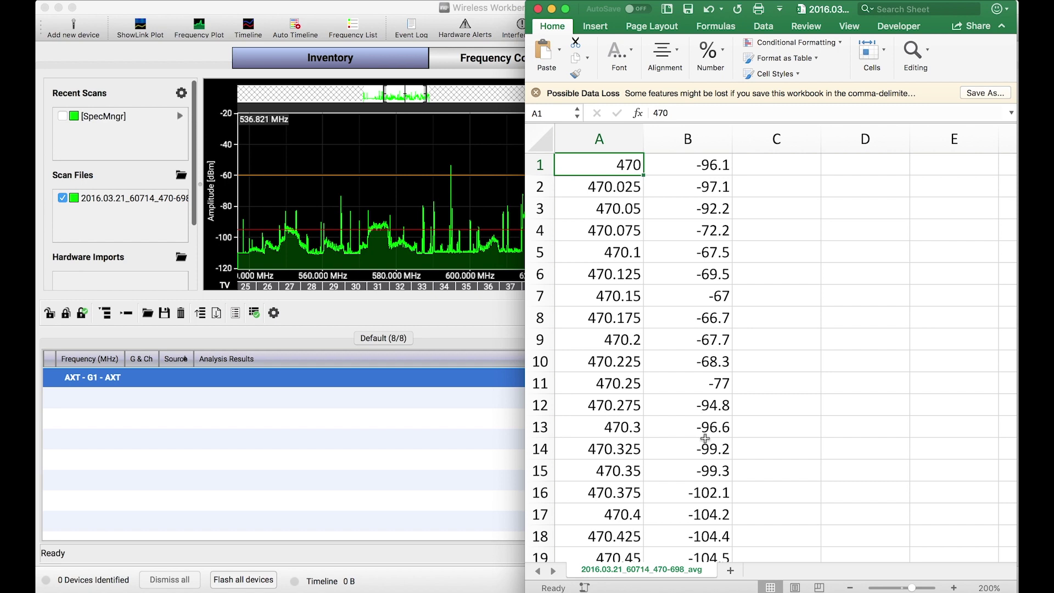
scroll(692, 414, "down", 10)
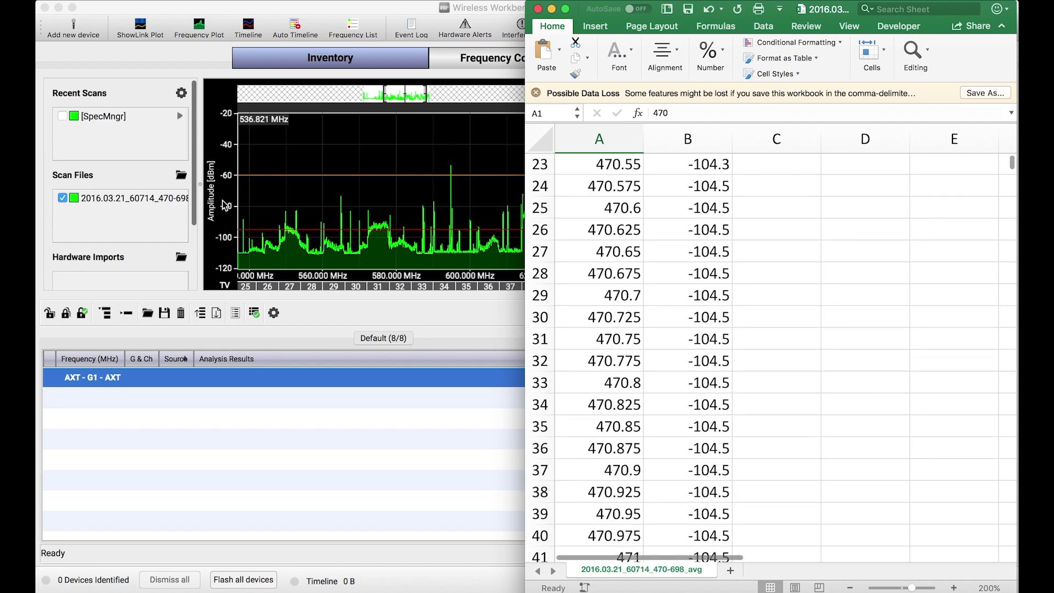
Step: In Wireless Workbench, hide the imported CSV scan and show the [SpecMngr] recent scan
left_click(179, 239)
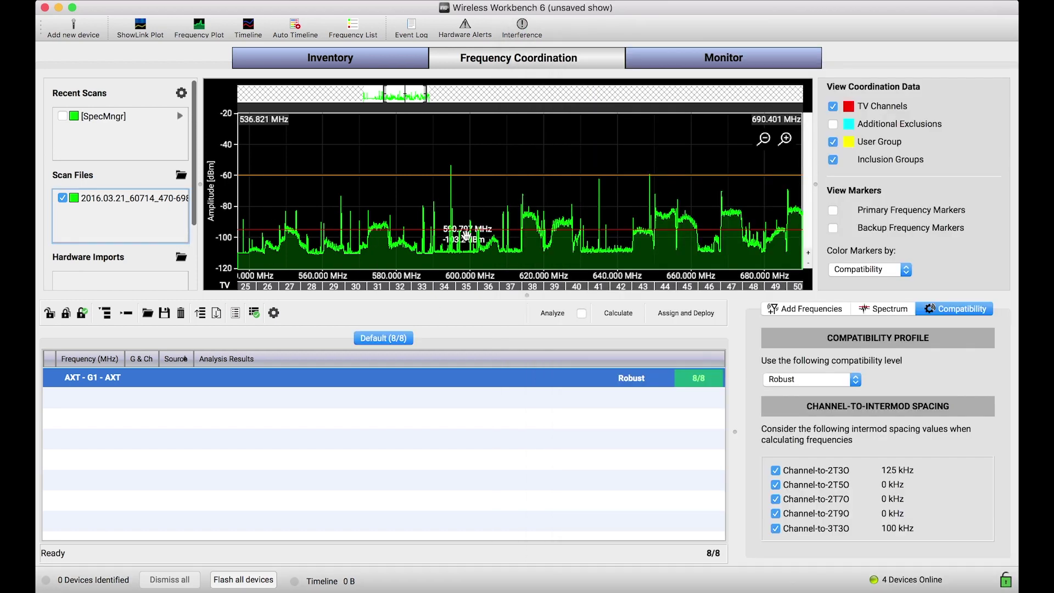
scroll(505, 256, "up", 1)
scroll(504, 256, "up", 1)
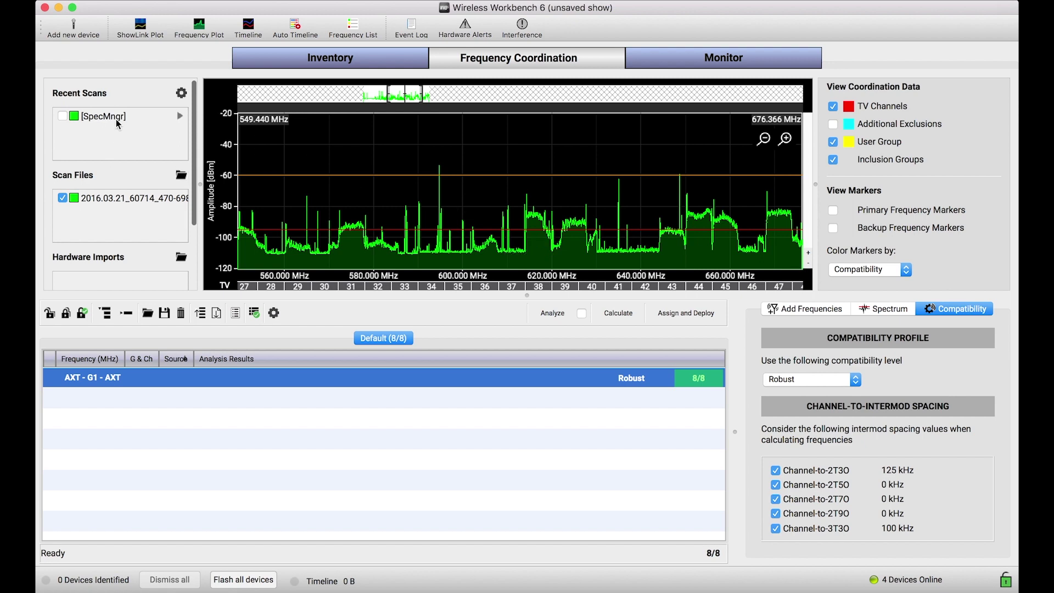
left_click(63, 198)
left_click(62, 117)
Step: Change the [SpecMngr] trace colour to cyan (#55ffff)
right_click(76, 118)
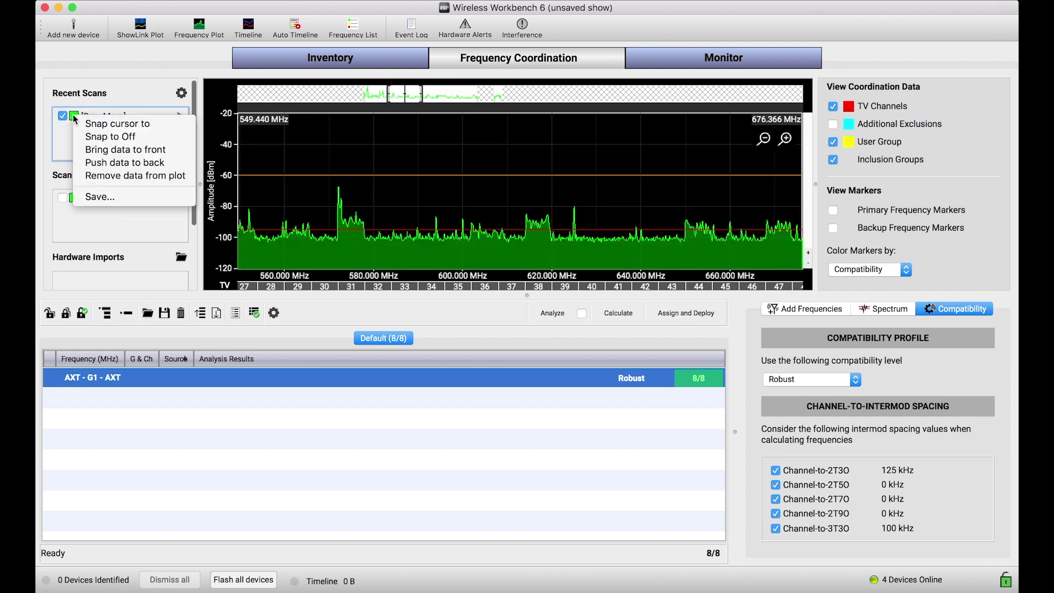
key("Escape")
left_click(74, 116)
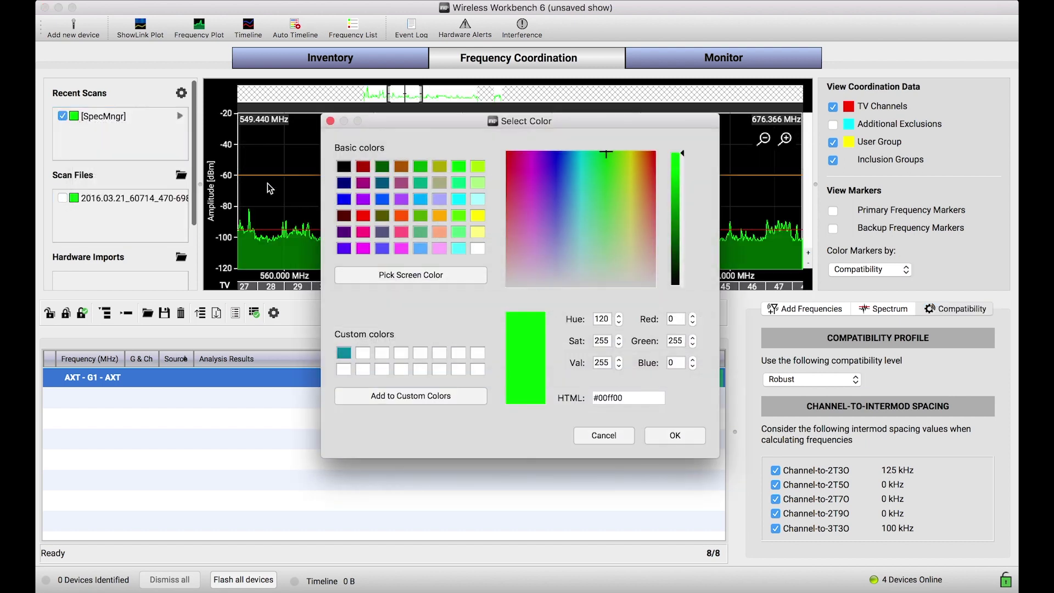
left_click(459, 249)
left_click(675, 435)
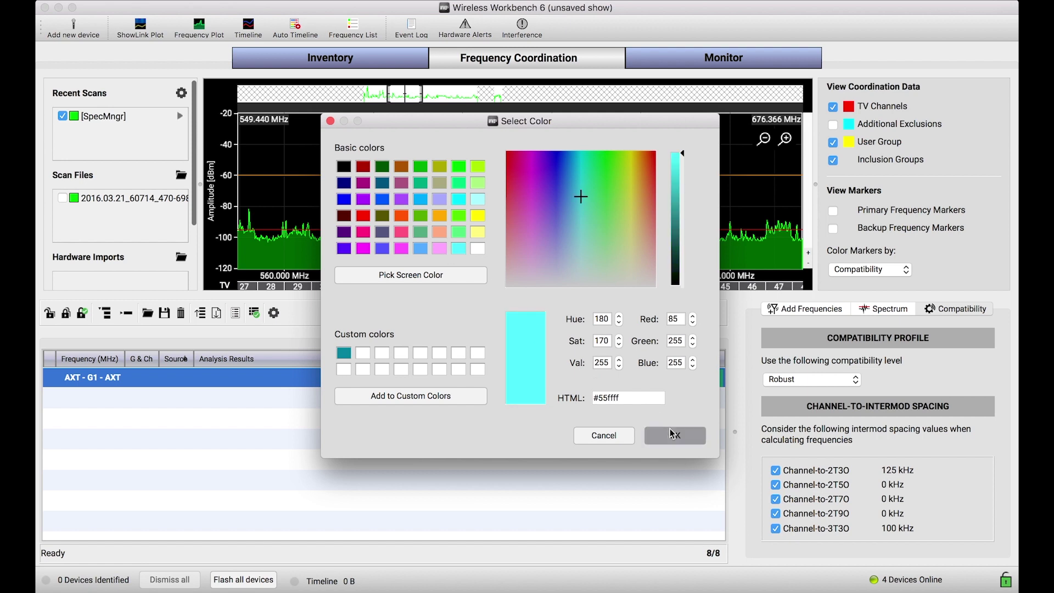
Step: Dismiss the scan options without saving and uncheck [SpecMngr] to hide its trace
right_click(116, 116)
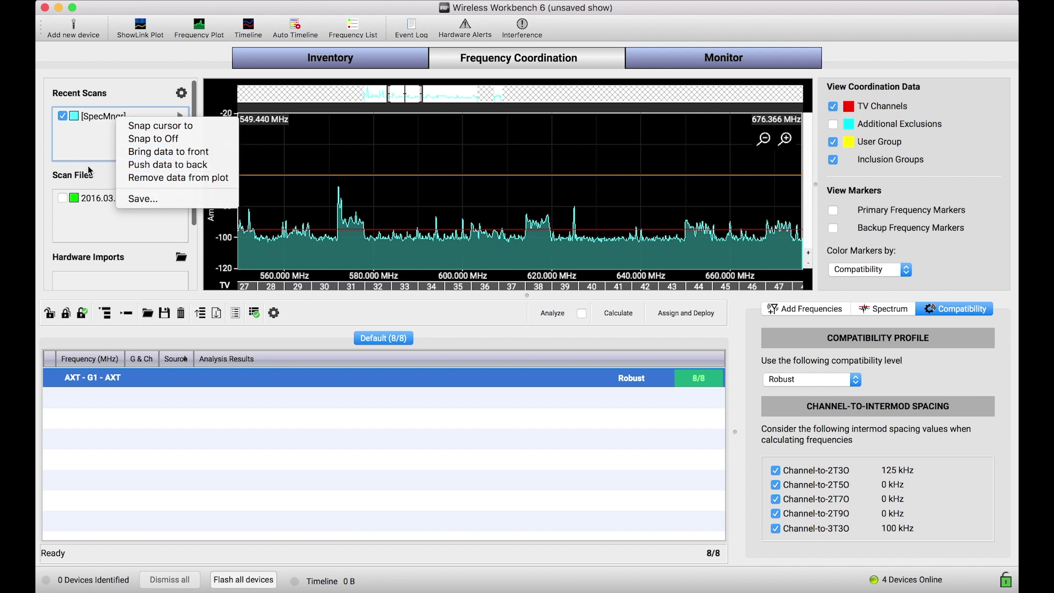
left_click(144, 201)
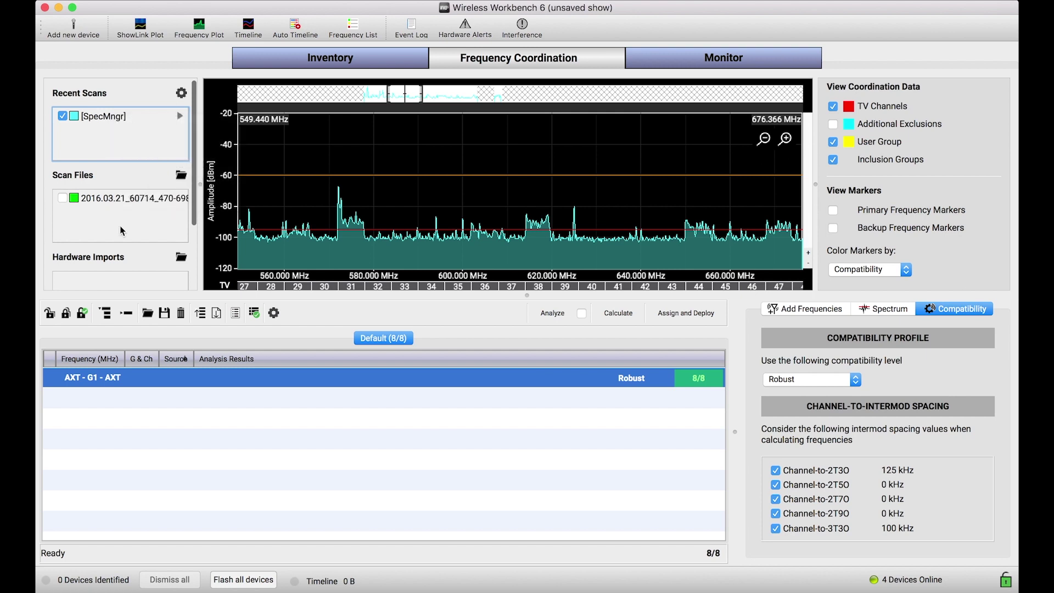
left_click(67, 116)
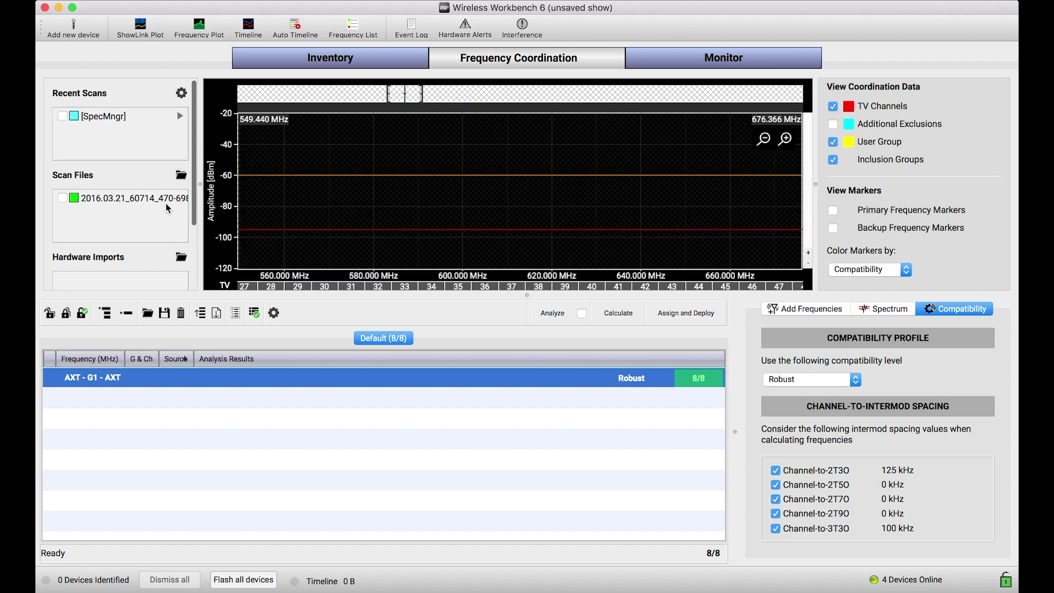
Step: Load the .sdb scan file from Documents > Frequency Plots, showing its 470–900 MHz trace
left_click(181, 175)
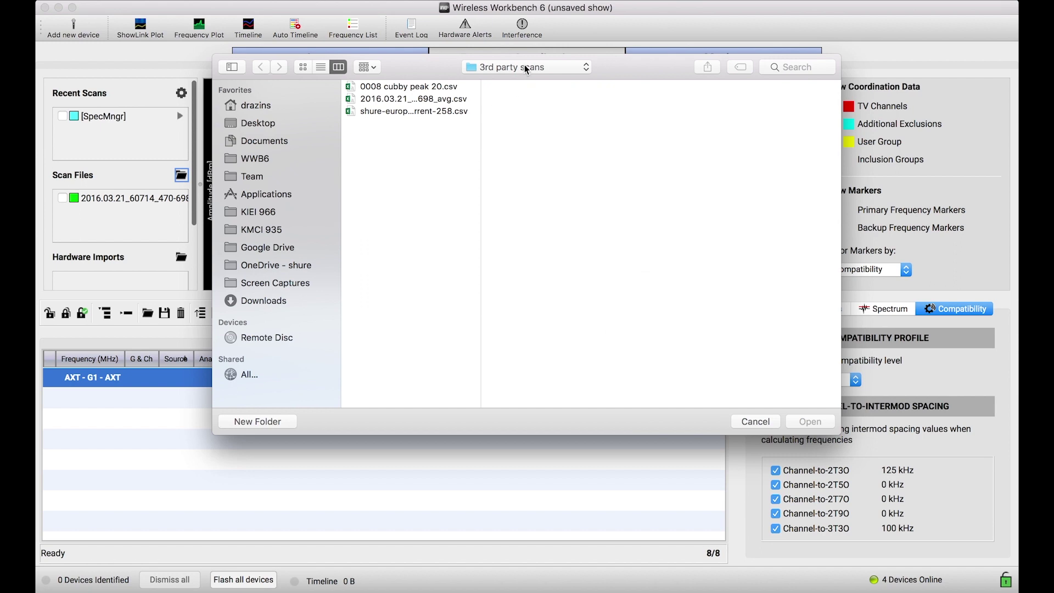
left_click(526, 67)
left_click(519, 82)
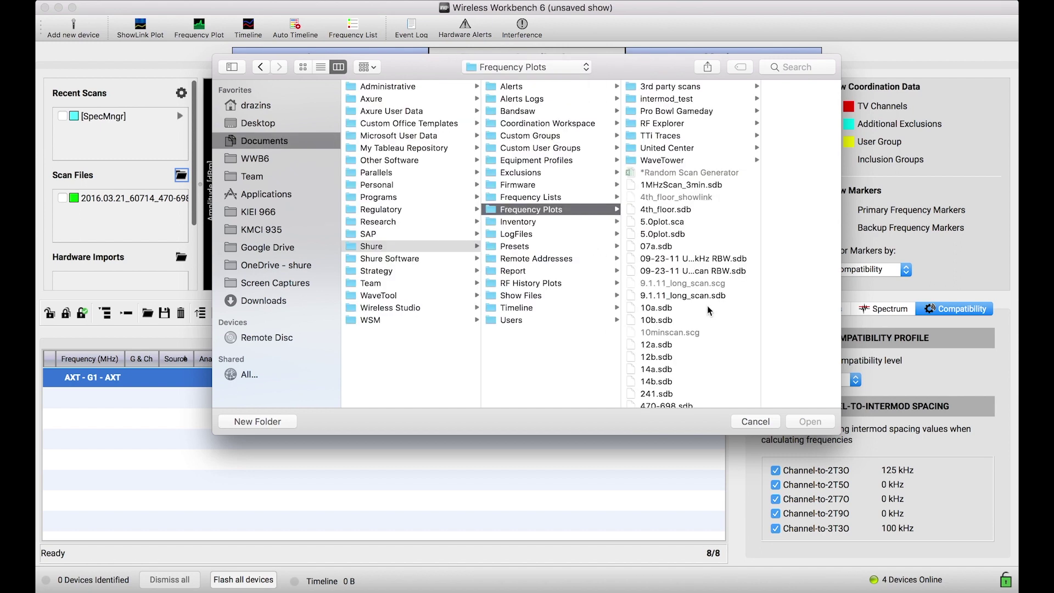
scroll(708, 311, "down", 10)
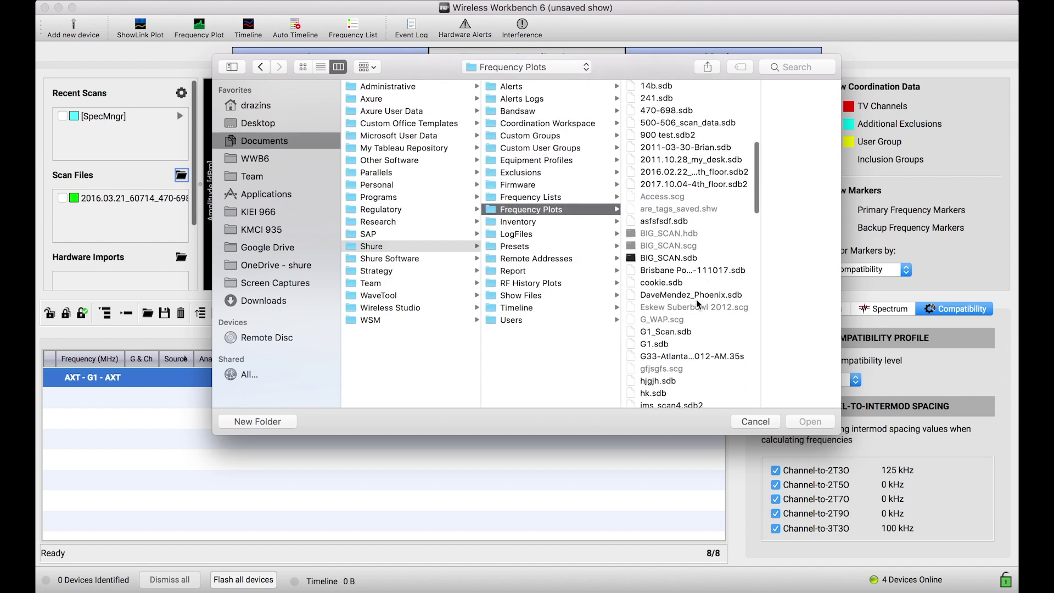
double_click(692, 296)
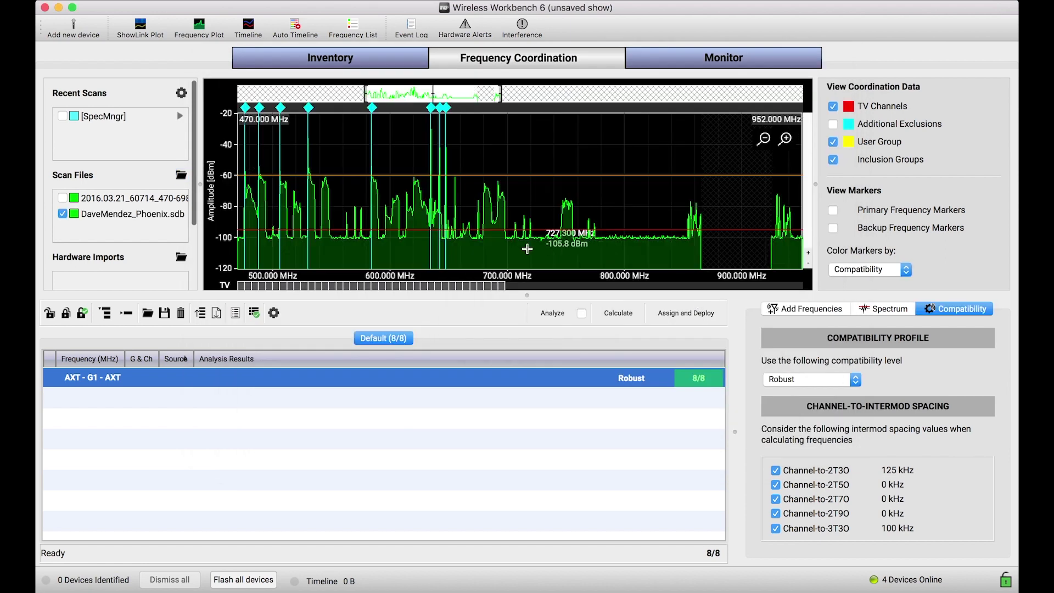
scroll(571, 257, "left", 5)
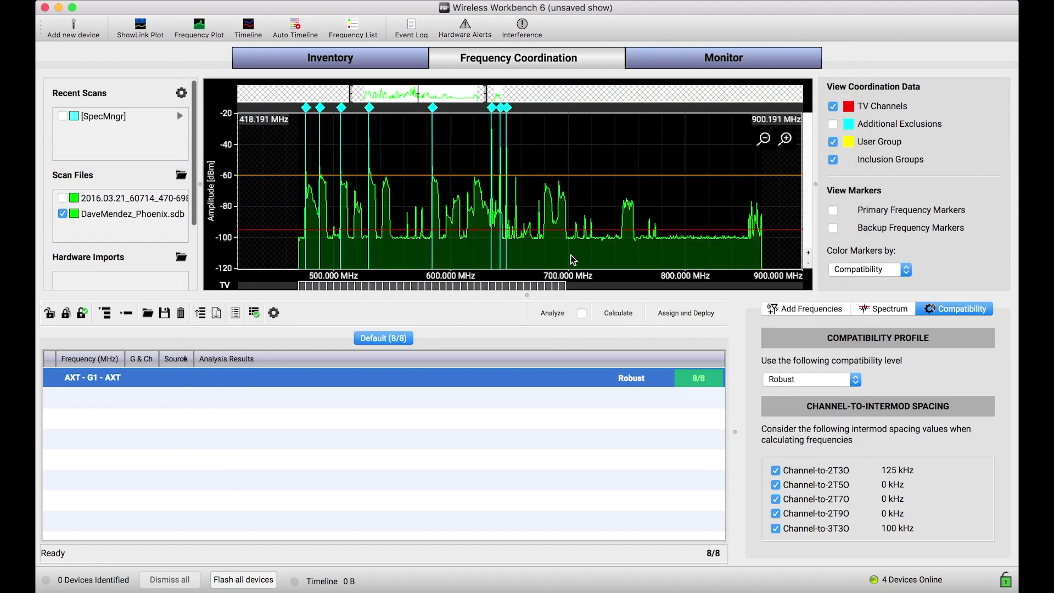